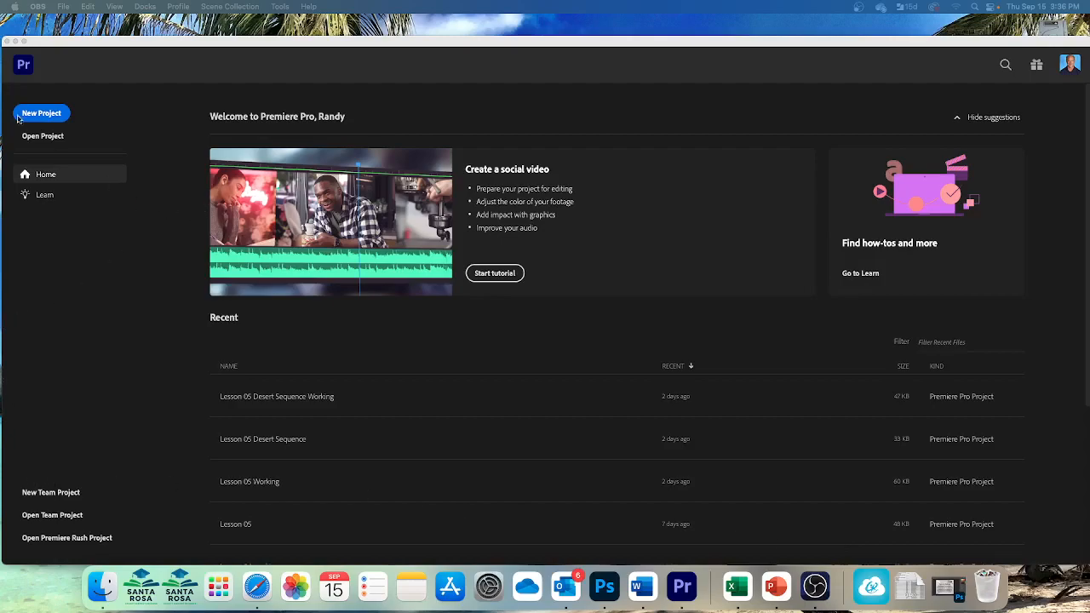
Step: Open the existing project Lesson 06.prproj from the Premiere Pro 2022 folder
left_click(52, 142)
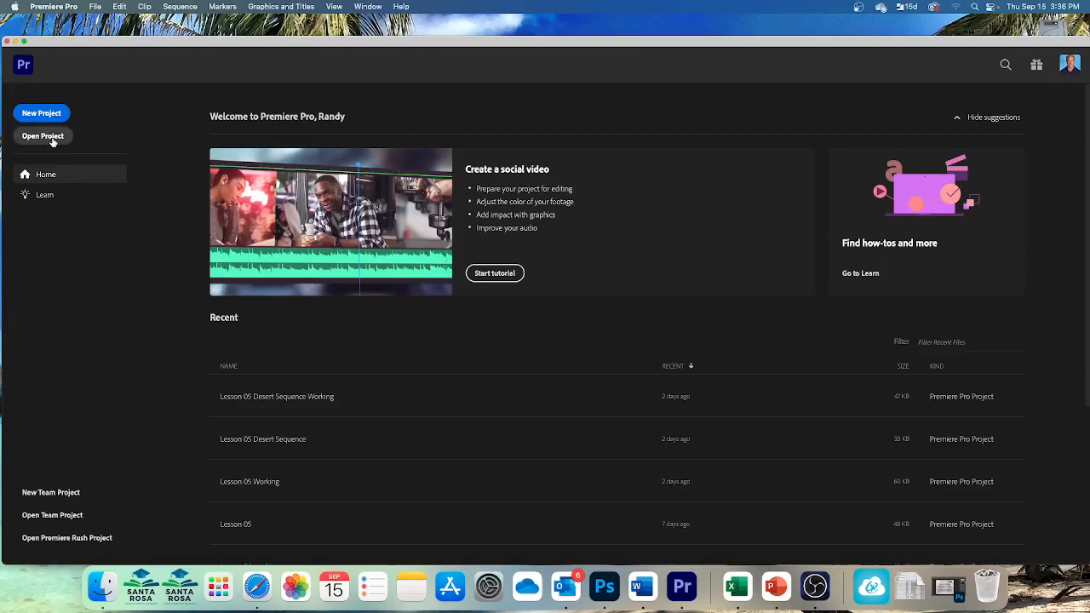
left_click(52, 142)
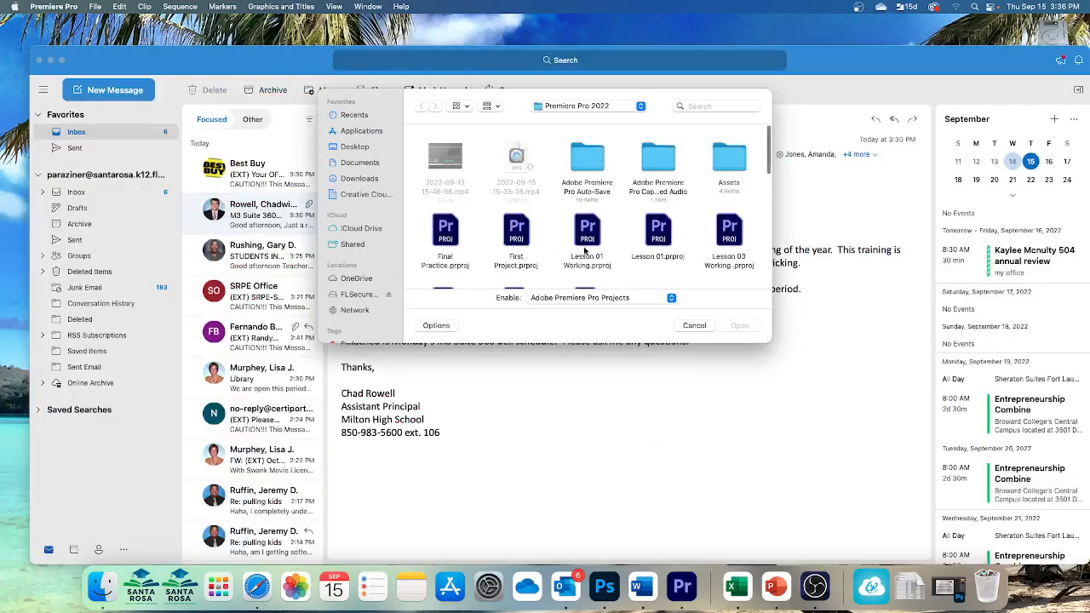
scroll(584, 249, "down", 5)
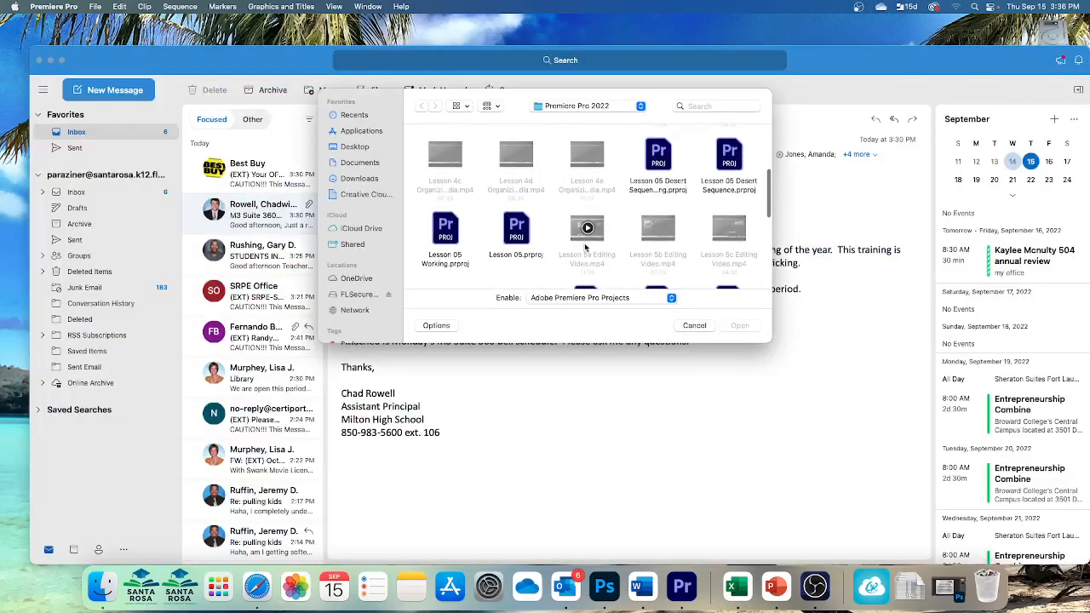
scroll(584, 247, "down", 2)
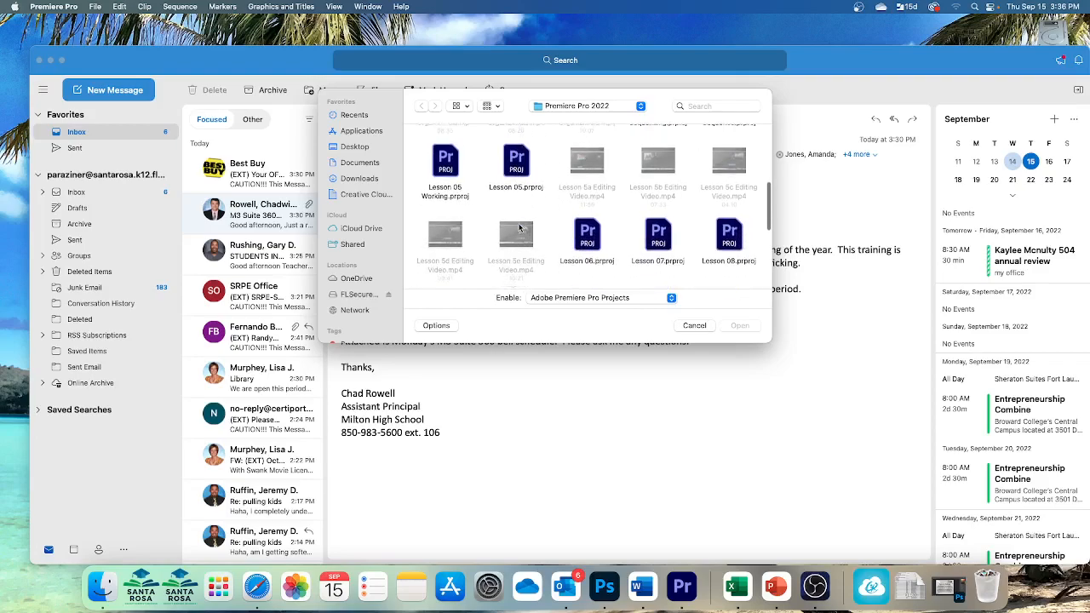
left_click(594, 227)
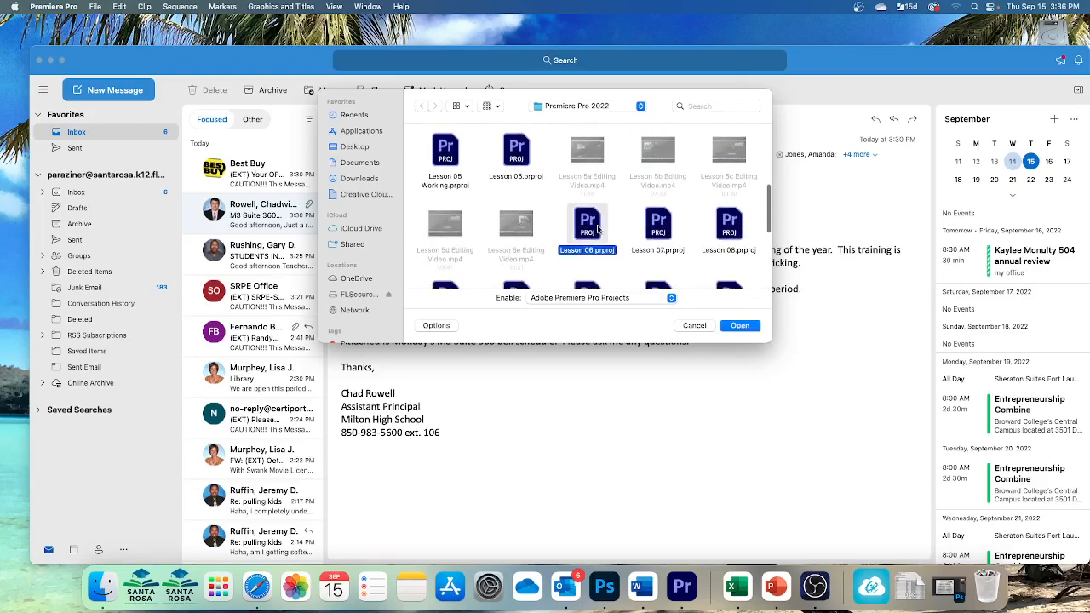
left_click(737, 326)
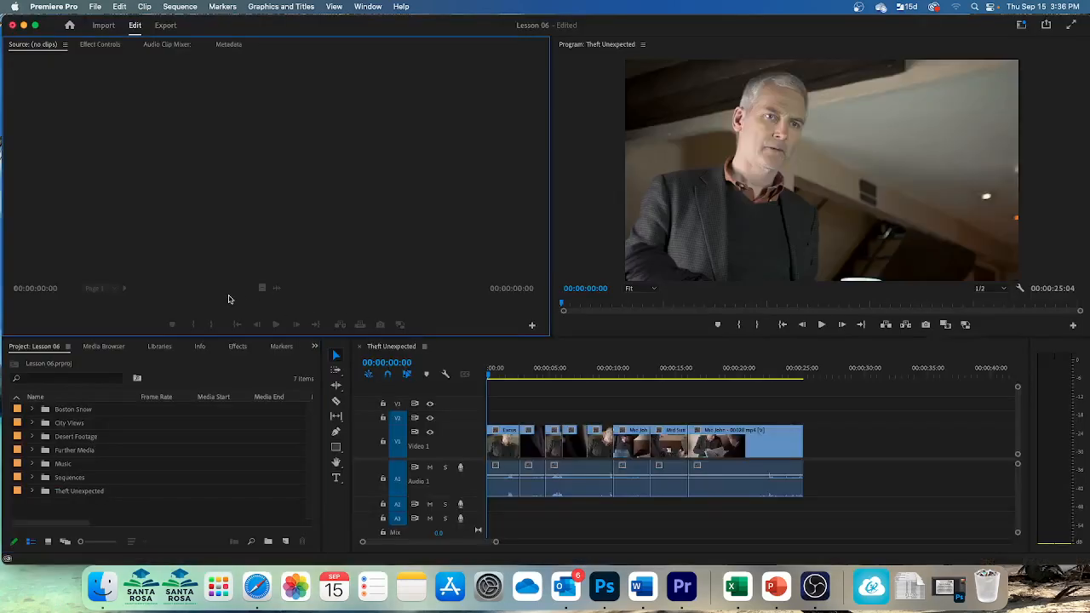
Step: Save the project under the new name "Lesson 06 Working" in the Premiere Pro 2022 folder
left_click(96, 9)
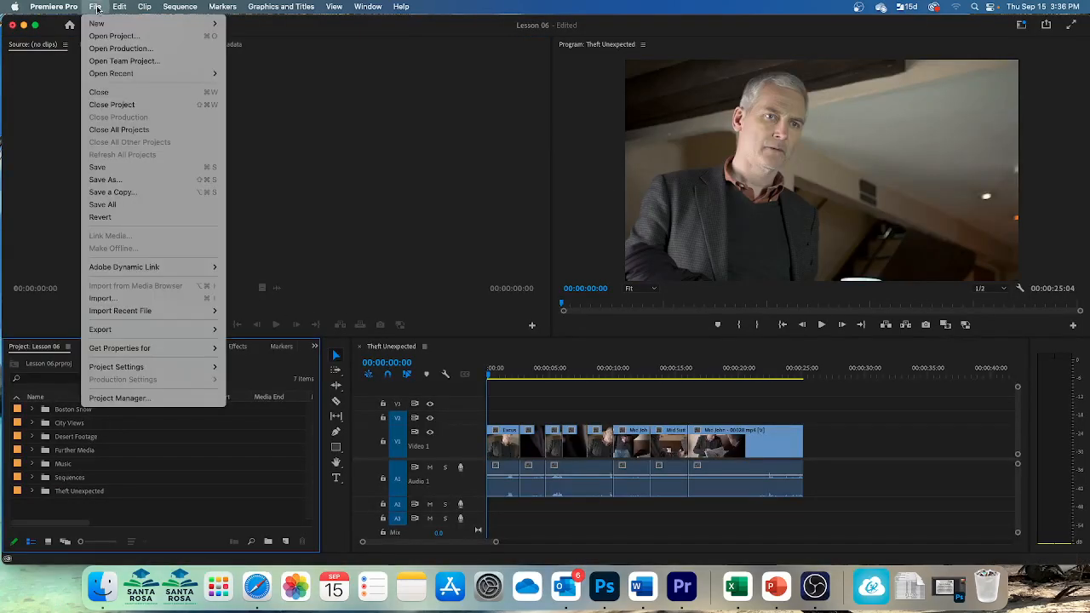
left_click(98, 180)
left_click(549, 151)
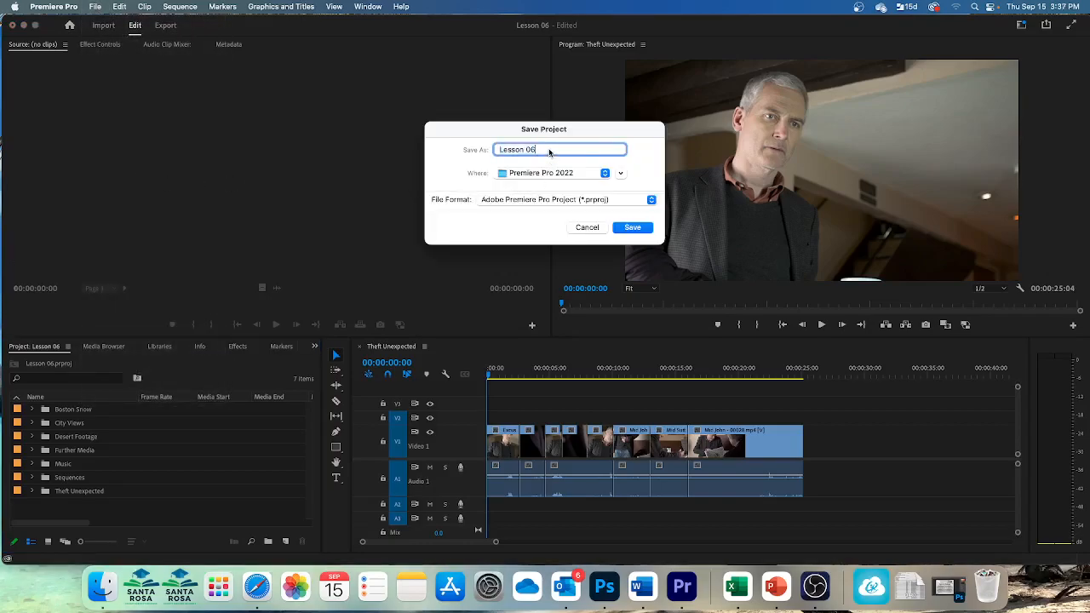
type("Working")
left_click(627, 230)
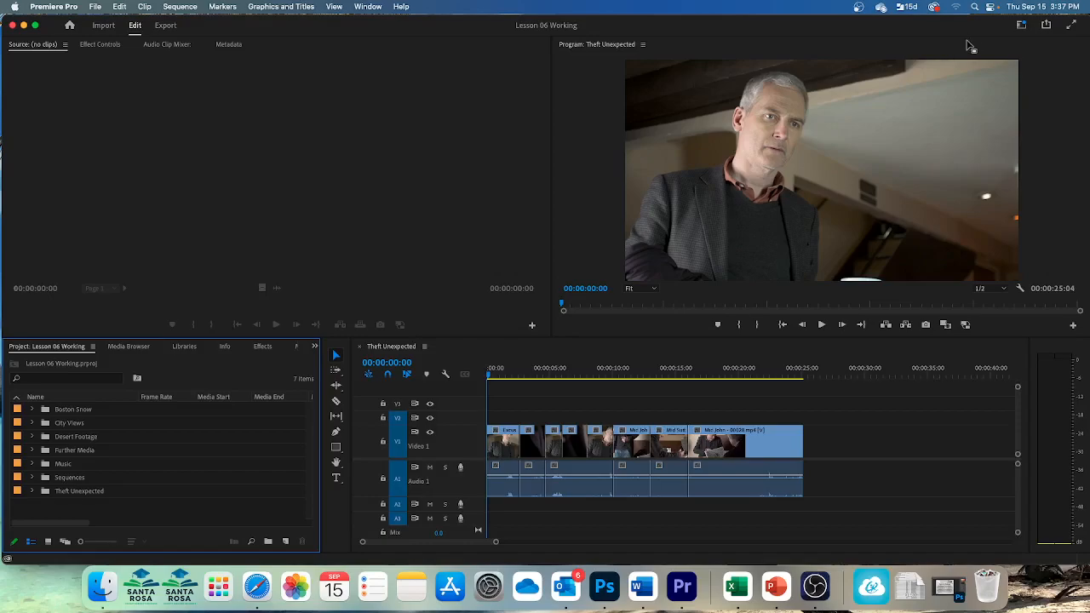
Step: Choose the Editing workspace and reset it to its saved layout
left_click(1019, 28)
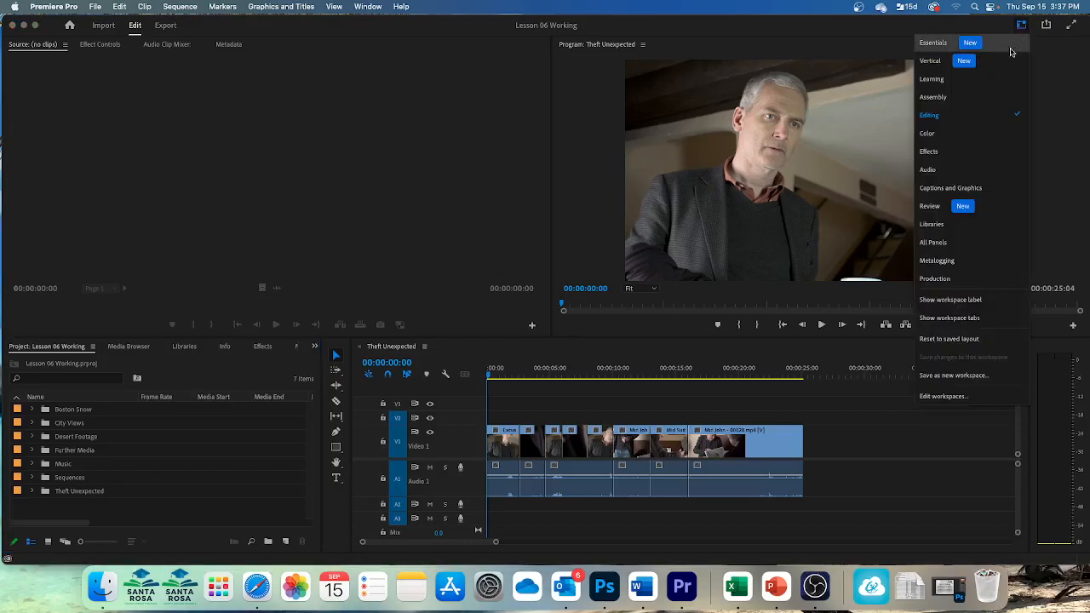
left_click(935, 123)
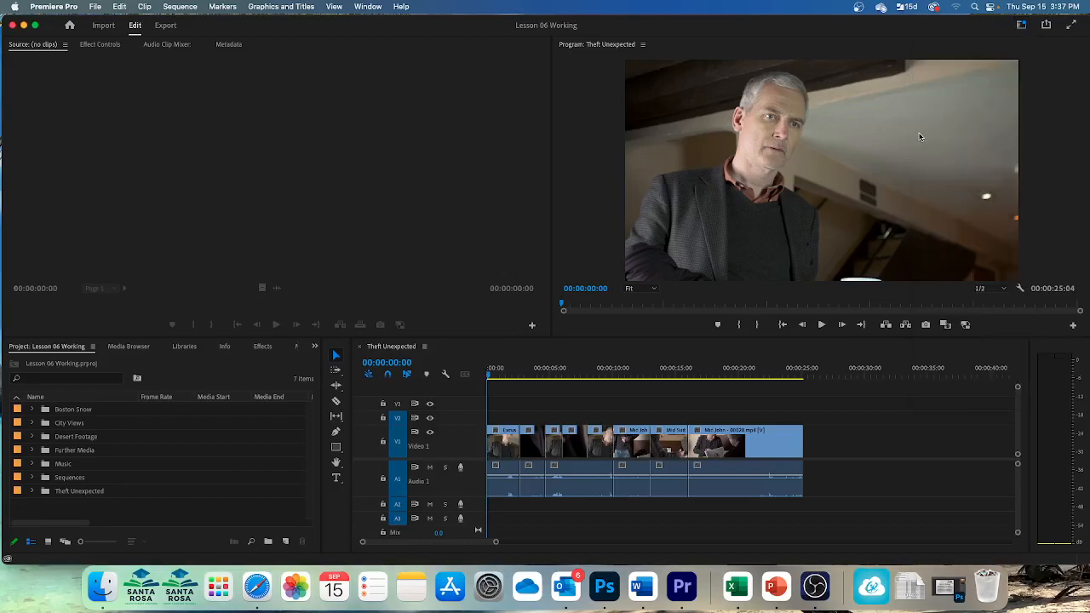
left_click(1021, 25)
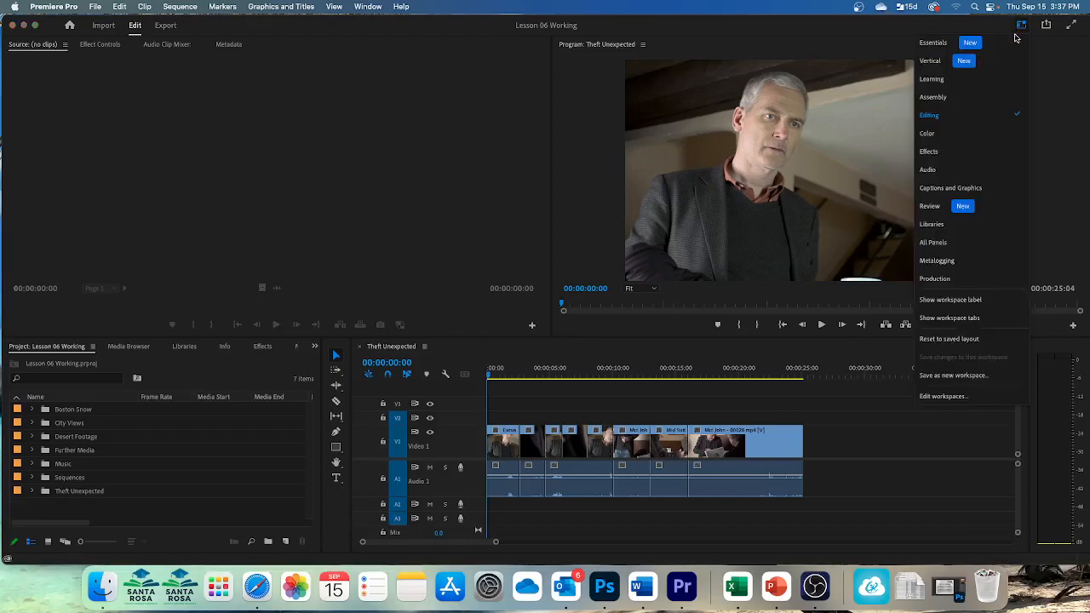
left_click(975, 340)
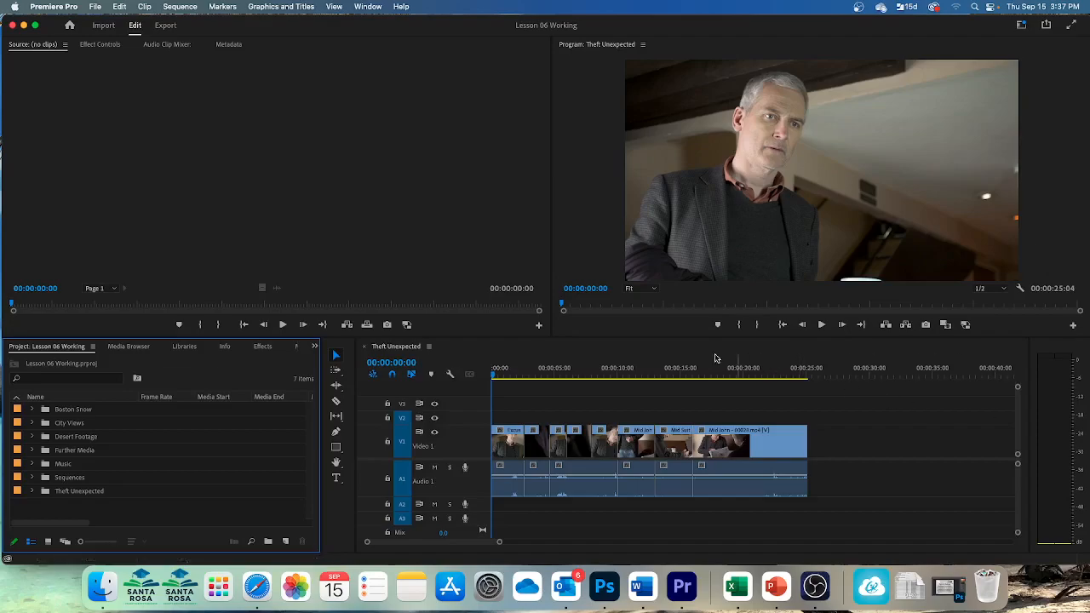
Step: Move the Program Monitor playhead of the Theft Unexpected sequence to timecode 00:00:10:11
left_click(585, 296)
left_click(587, 288)
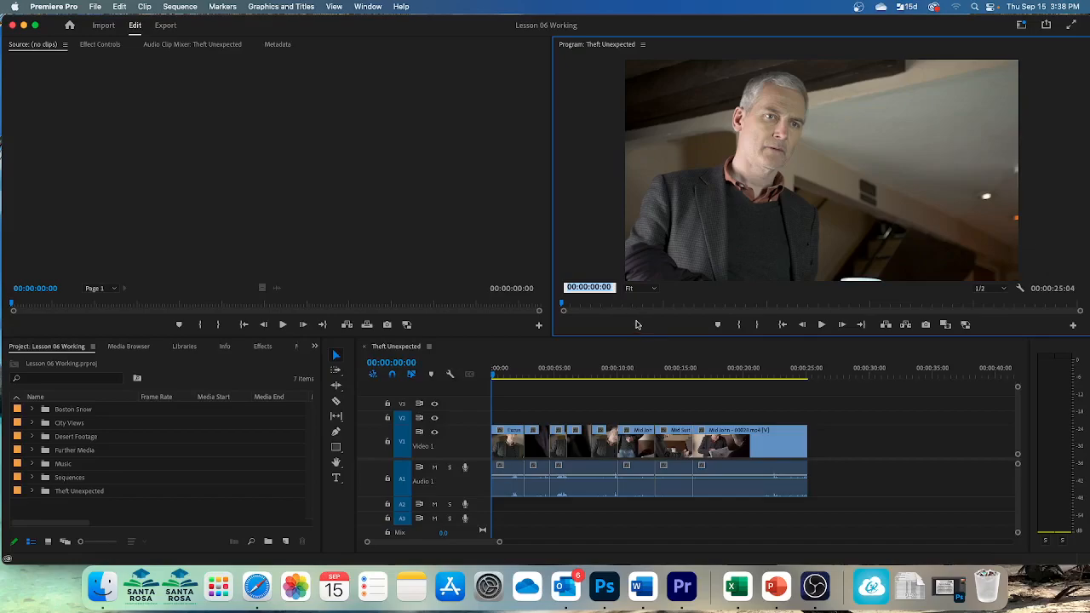
type("1011")
key("Return")
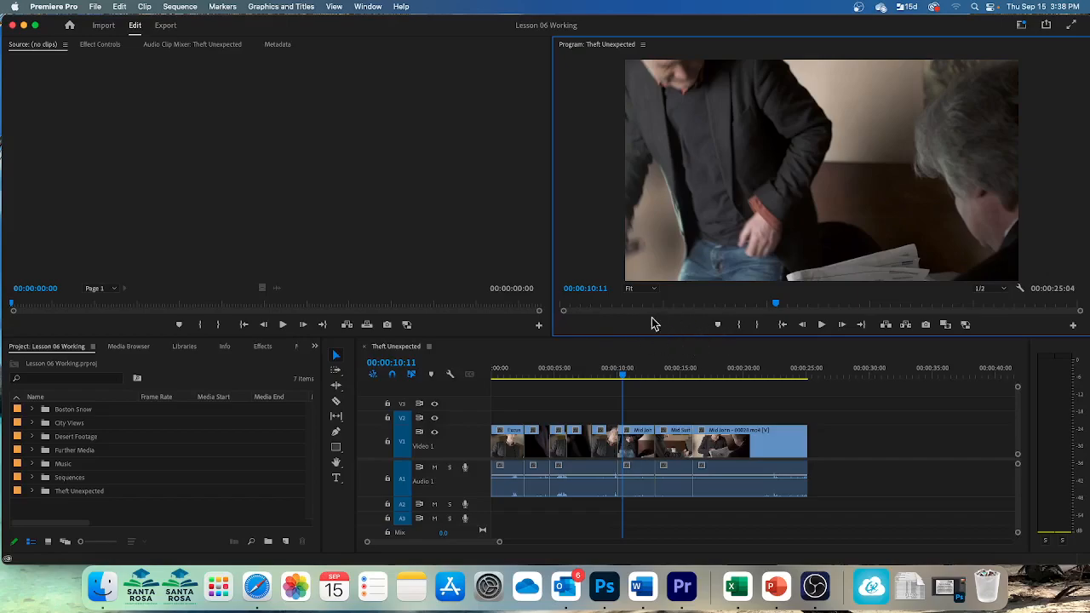
Step: Advance the Program Monitor playhead by two seconds using the relative timecode +200
left_click(594, 292)
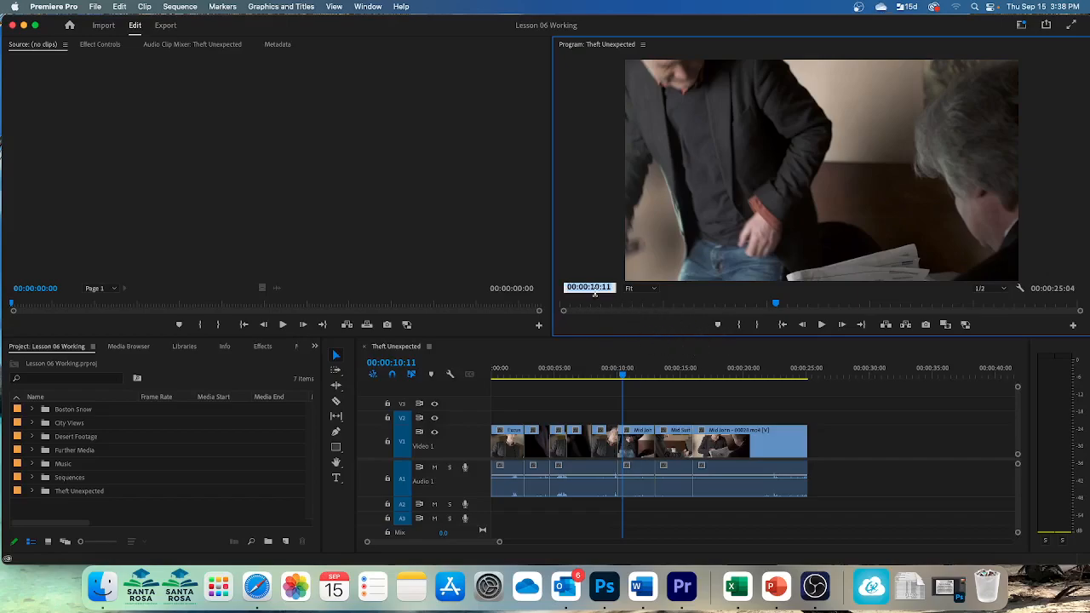
type("+200")
key("Return")
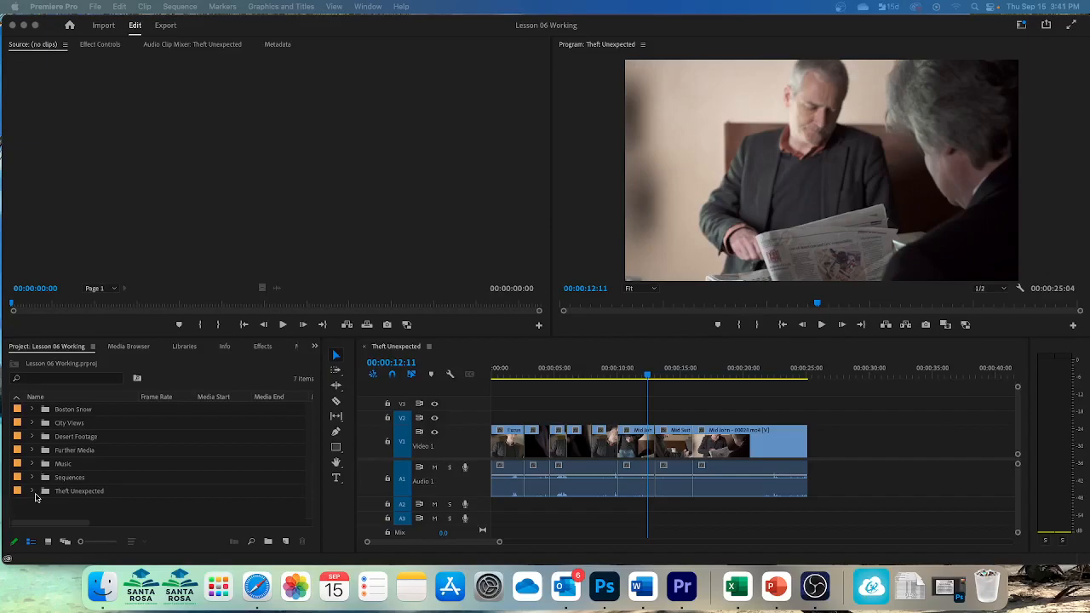
Step: Expand the Theft Unexpected bin and load the clip HS Suit - 00017.mp4 into the Source Monitor
left_click(34, 496)
left_click(33, 493)
scroll(210, 487, "down", 3)
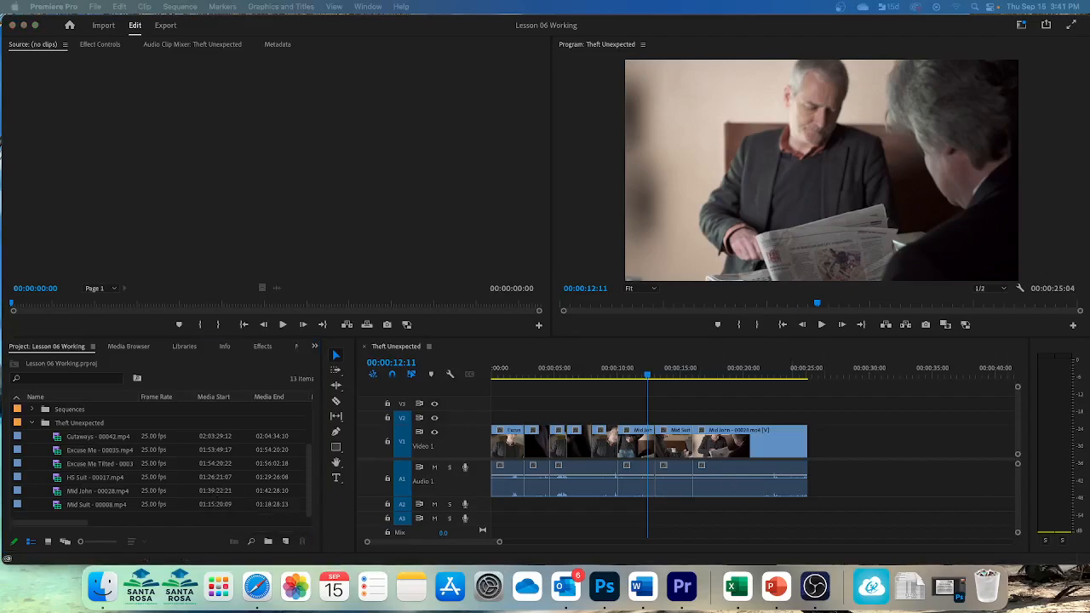
left_click(96, 477)
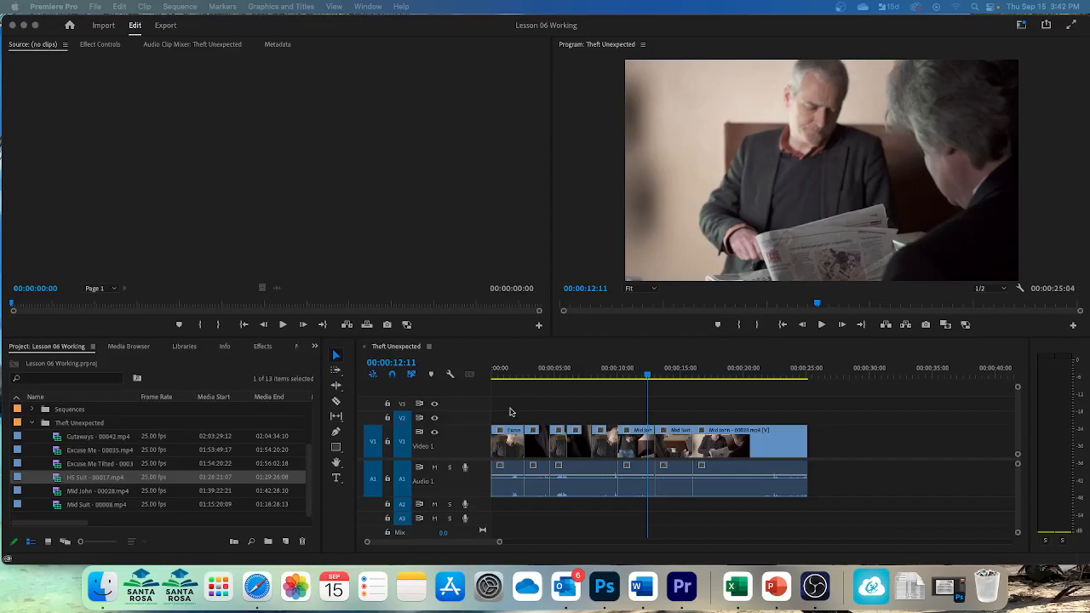
left_click(85, 480)
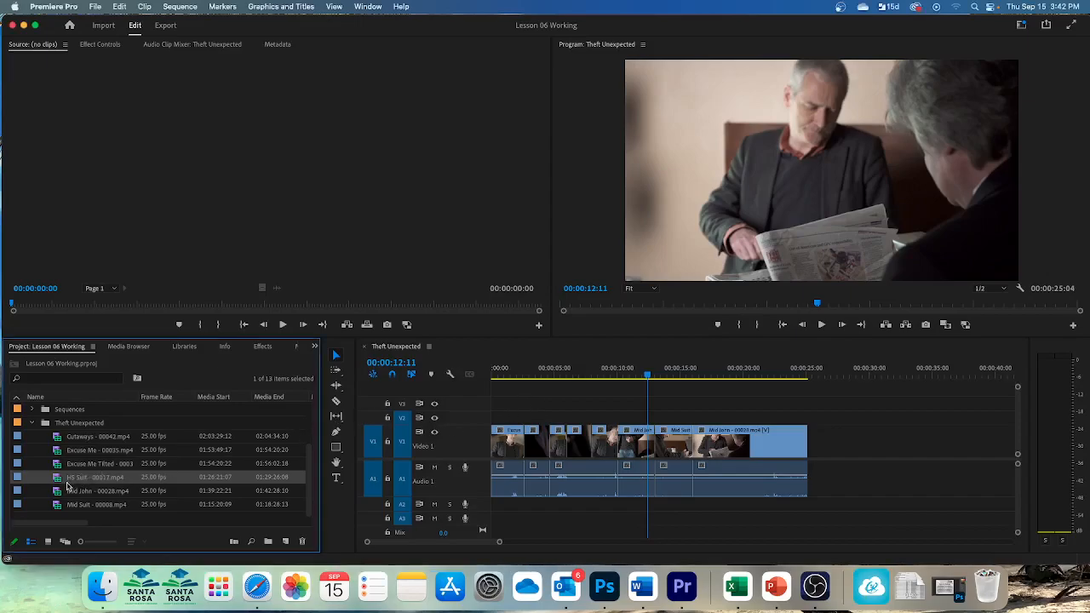
left_click_drag(58, 482, 818, 170)
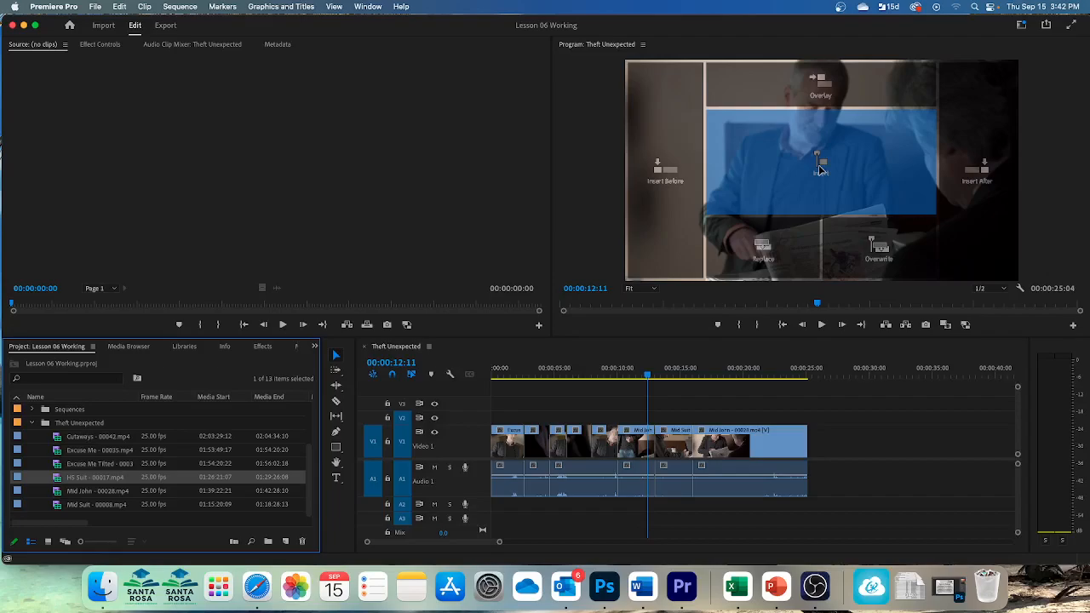
left_click_drag(818, 169, 818, 169)
left_click_drag(819, 170, 342, 132)
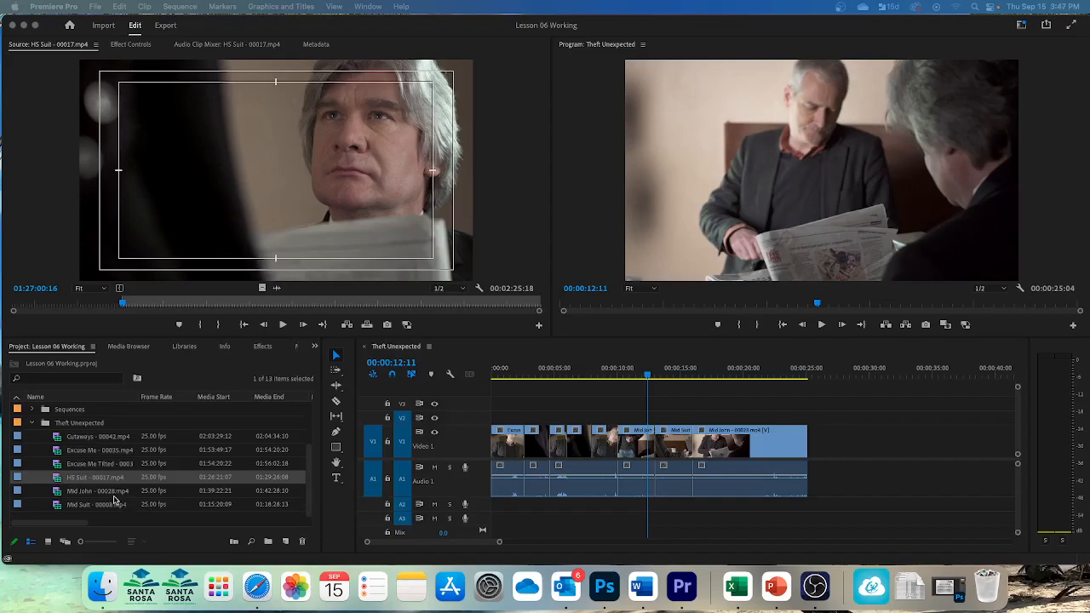
Step: Move the timeline playhead of the Theft Unexpected sequence to 00:00:20:00
left_click(630, 352)
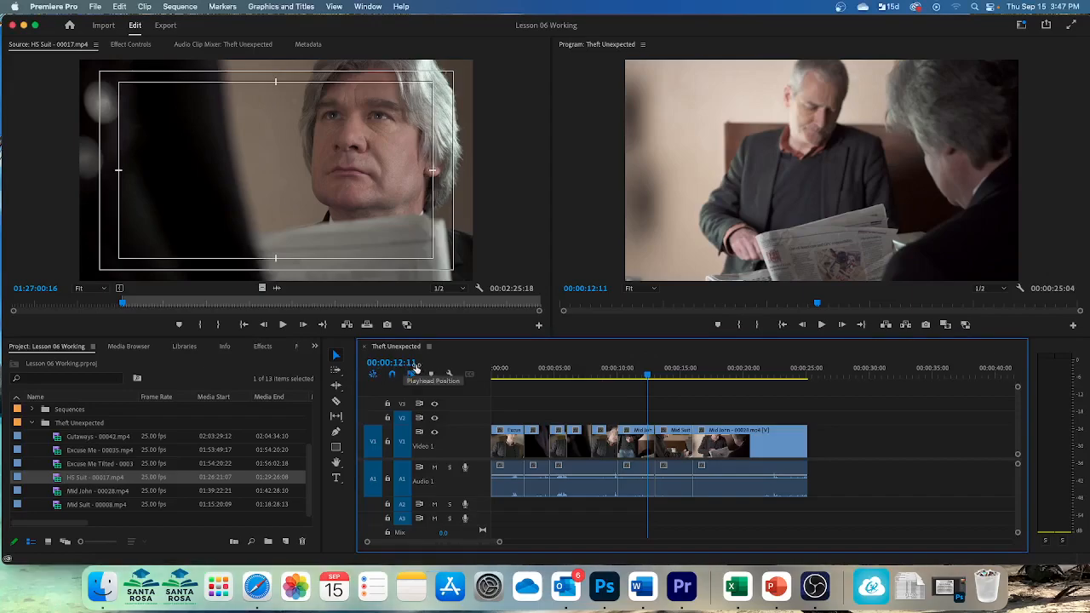
scroll(413, 366, "right", 1)
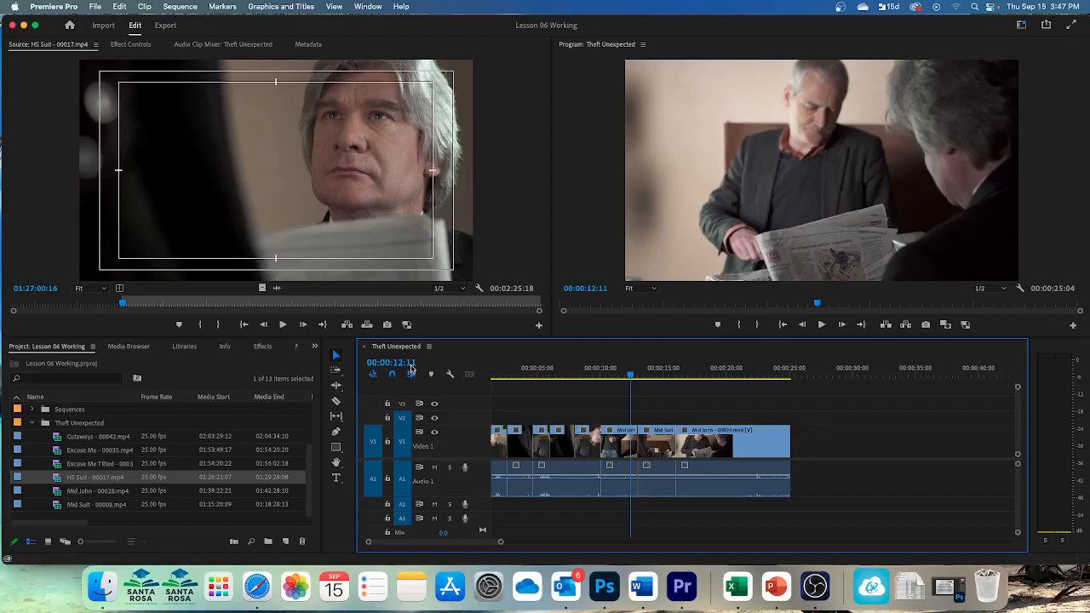
left_click(405, 362)
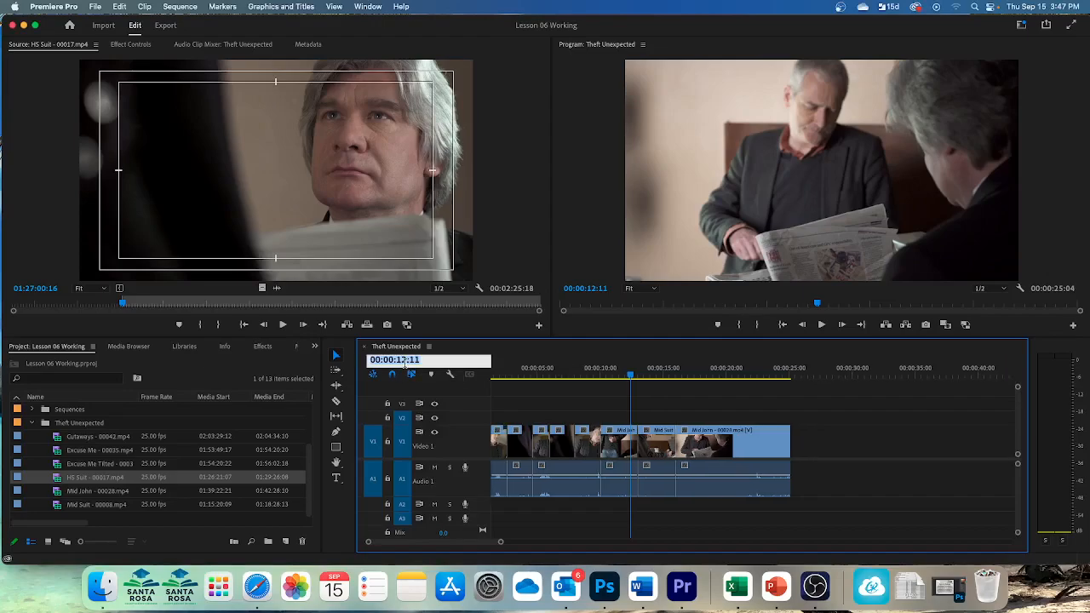
type("2000")
key("Return")
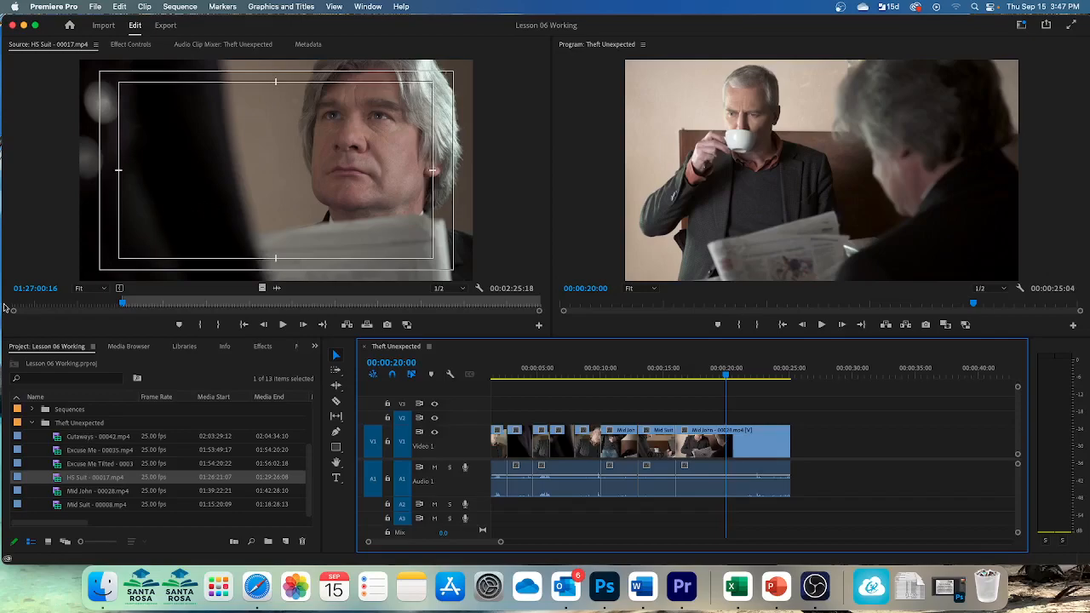
Step: Mark an In point at 01:26:49:00 on the HS Suit source clip
left_click(34, 289)
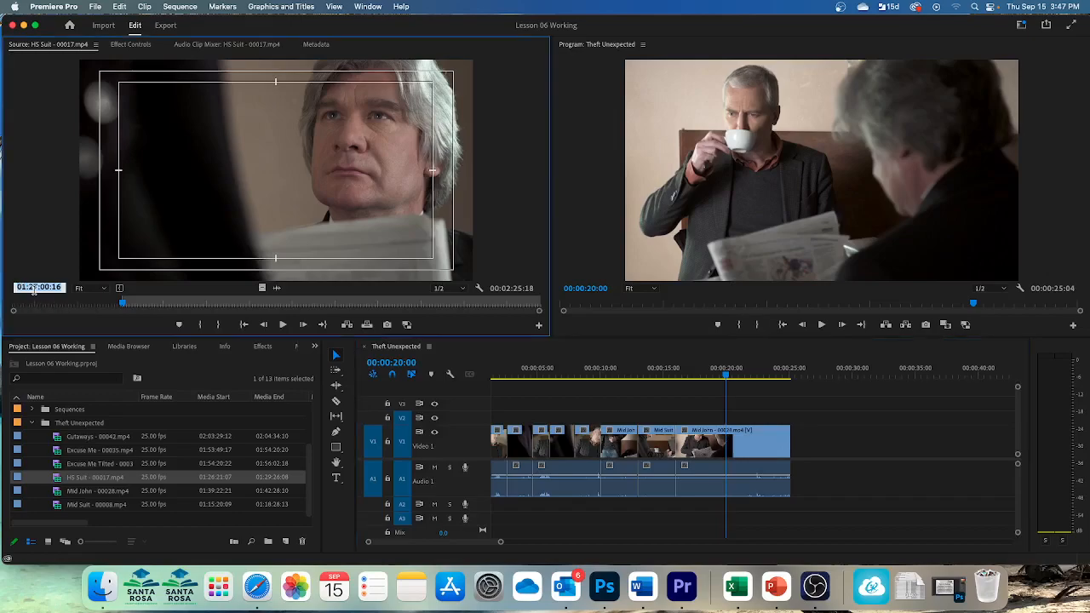
type("1264900")
key("Return")
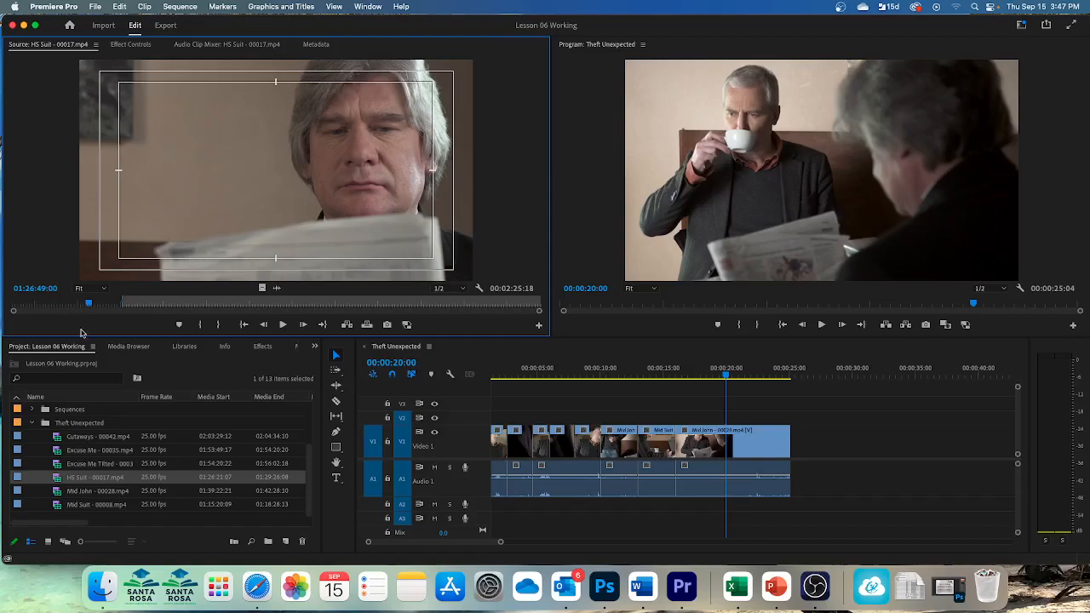
left_click(202, 326)
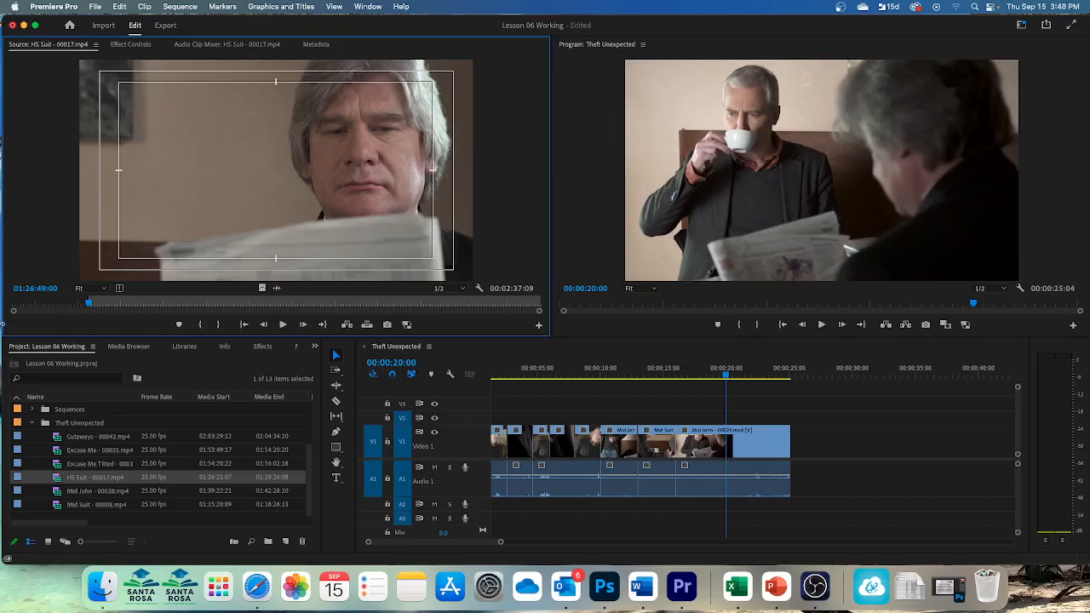
Step: Mark an Out point at 01:26:52:00 on the HS Suit source clip
left_click(48, 288)
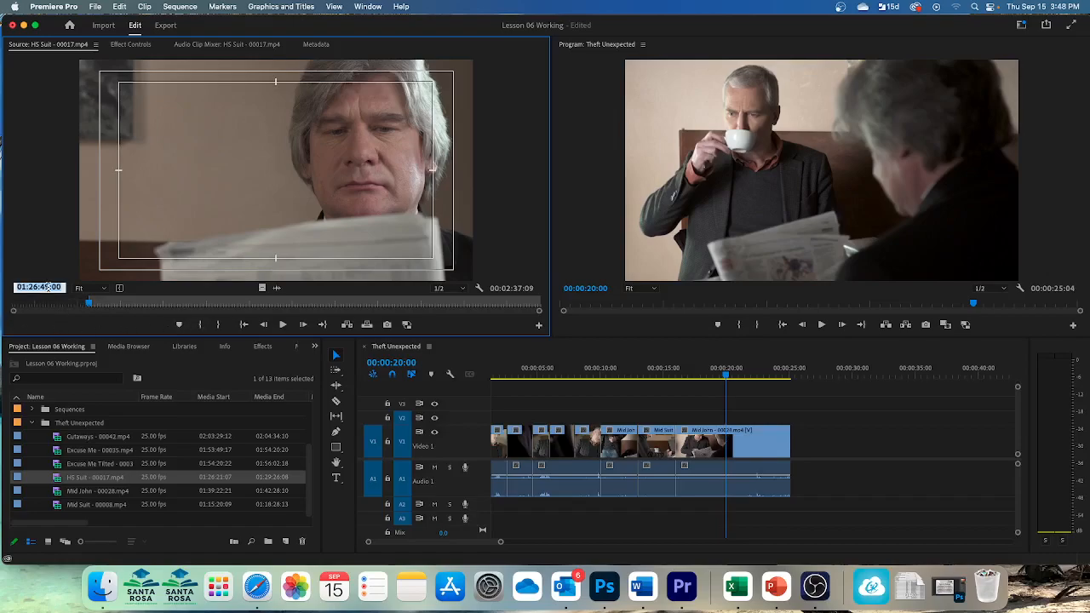
type("126520")
key("Return")
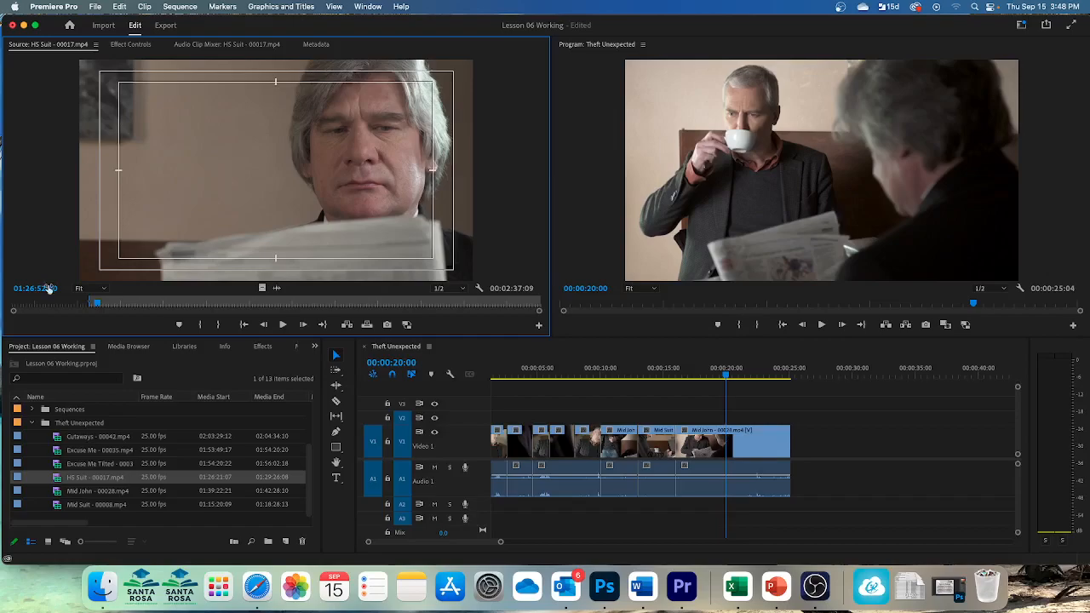
left_click(218, 328)
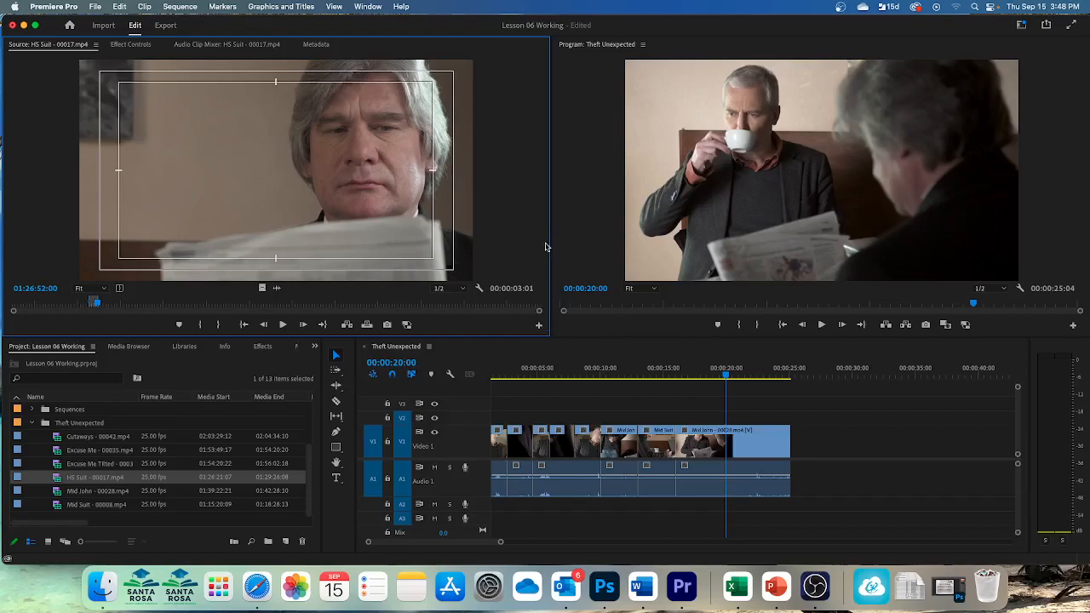
Step: Add the marked HS Suit segment behind the sequence's last clip using the Program Monitor's Insert After edit
left_click_drag(554, 203, 716, 204)
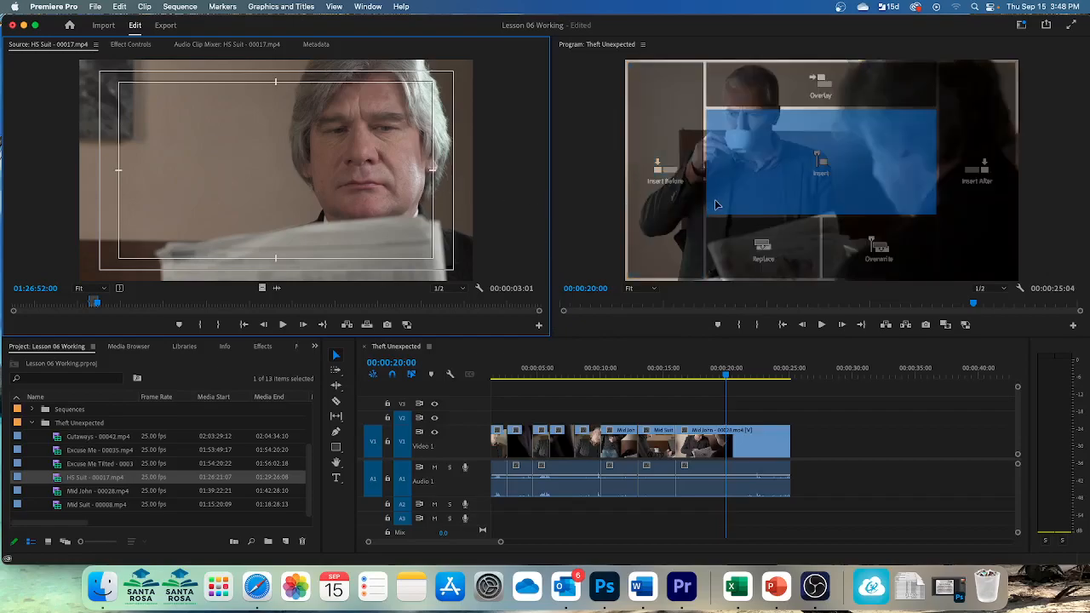
left_click_drag(716, 204, 986, 212)
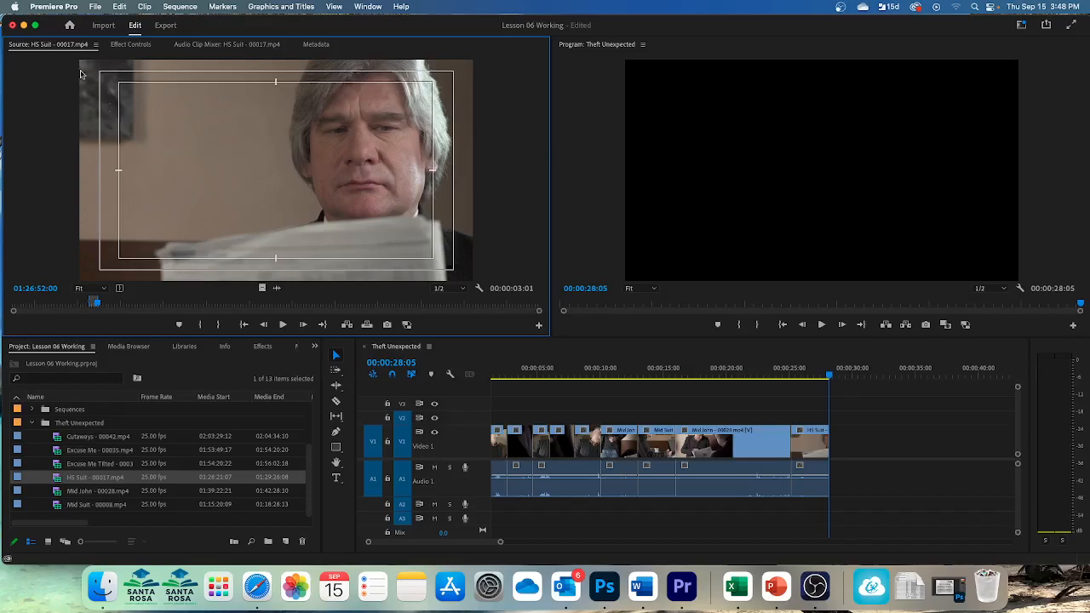
Step: Bring up the file commands for the edited project
left_click(95, 7)
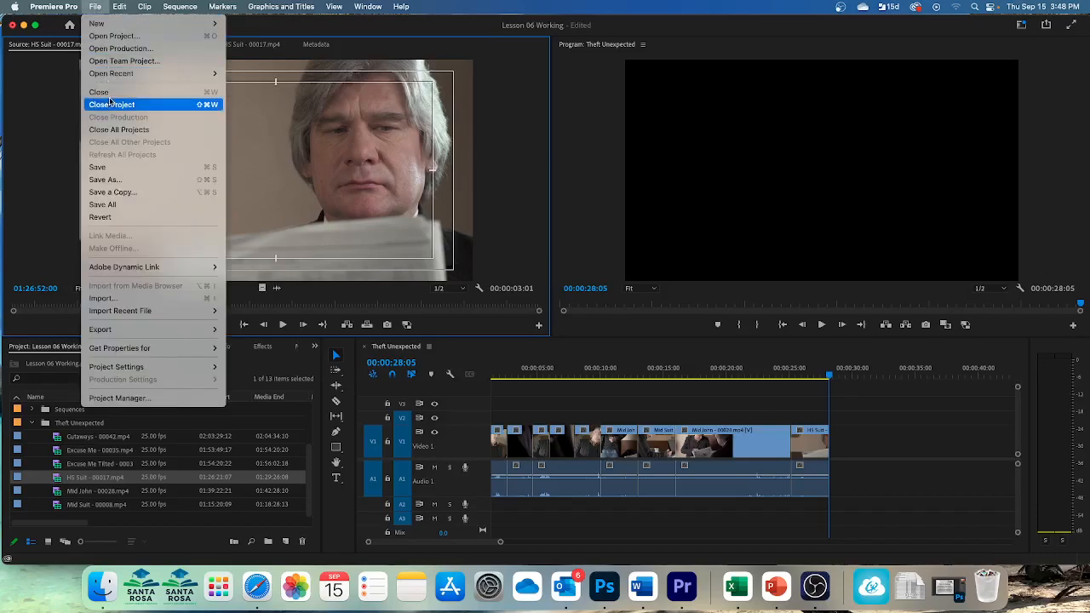